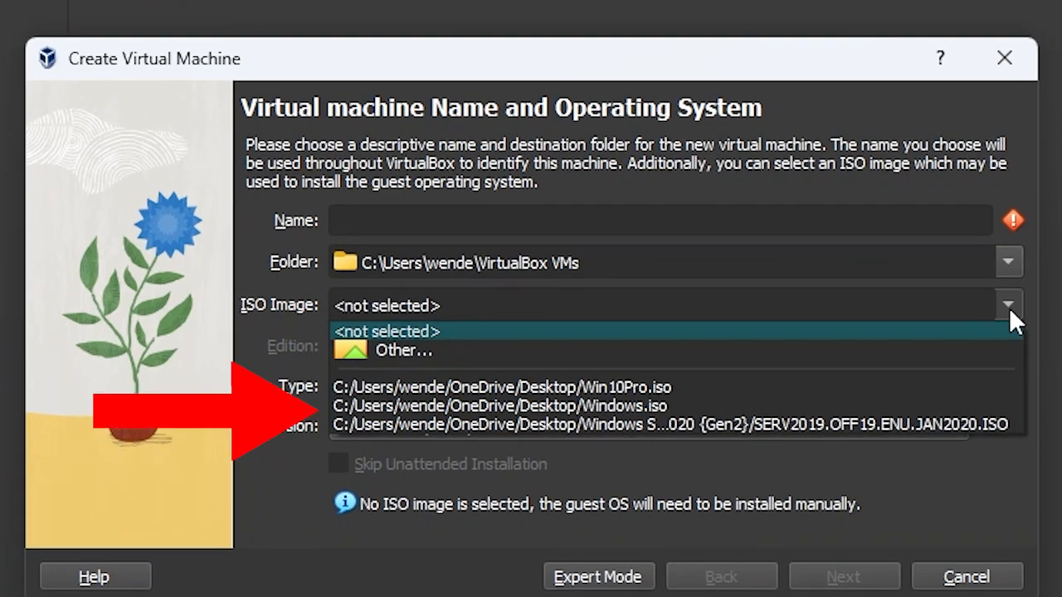
- Select SERV2019.OFF19.ENU.JAN2020.ISO from the desktop's Windows Server 2019 Standard Office folder as the new virtual machine's ISO image
{"action": "left_click", "coordinate": [714, 348]}
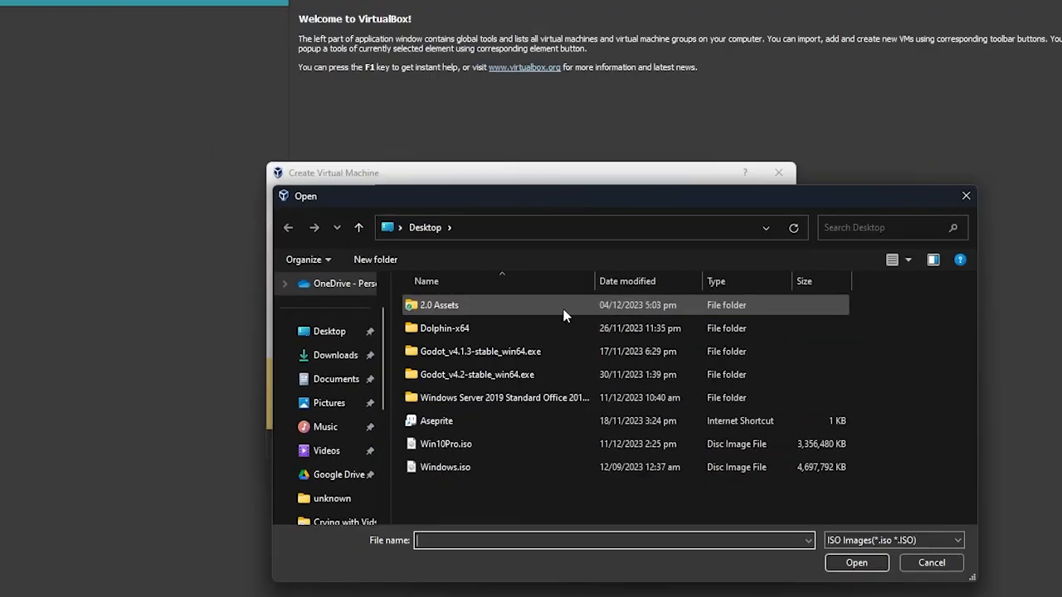
{"action": "double_click", "coordinate": [537, 399]}
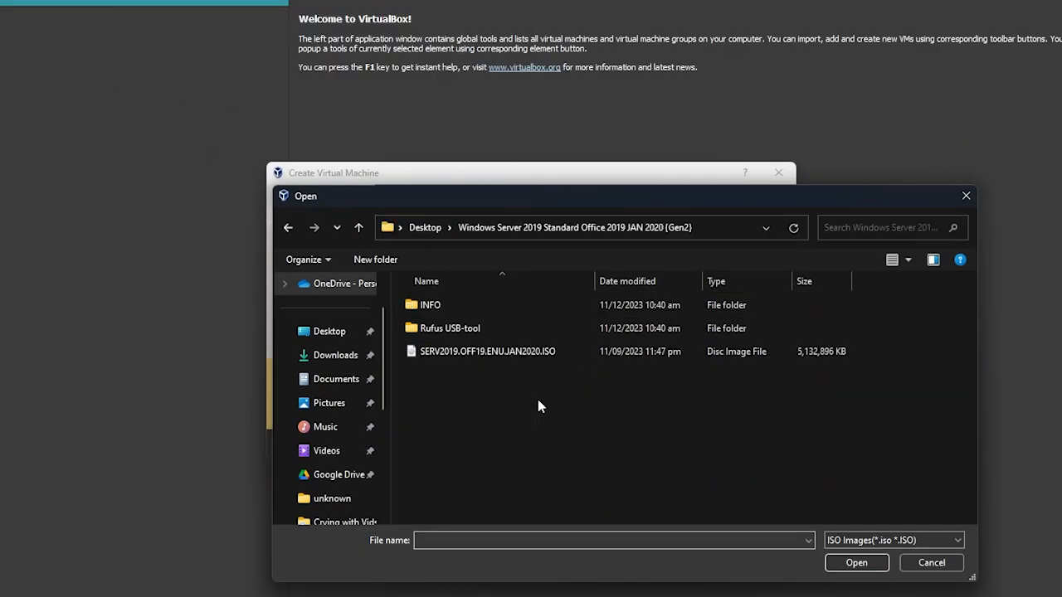
{"action": "left_click", "coordinate": [530, 353]}
{"action": "left_click", "coordinate": [850, 568]}
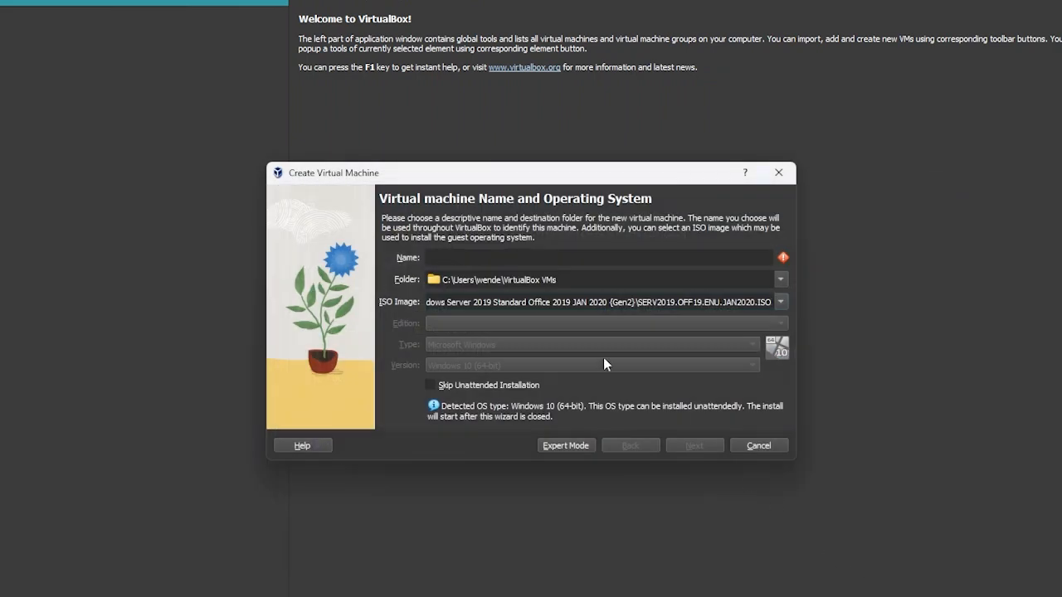
- Name the virtual machine WinServer, enable skipping the unattended installation and proceed to the hardware settings
{"action": "left_click", "coordinate": [481, 261]}
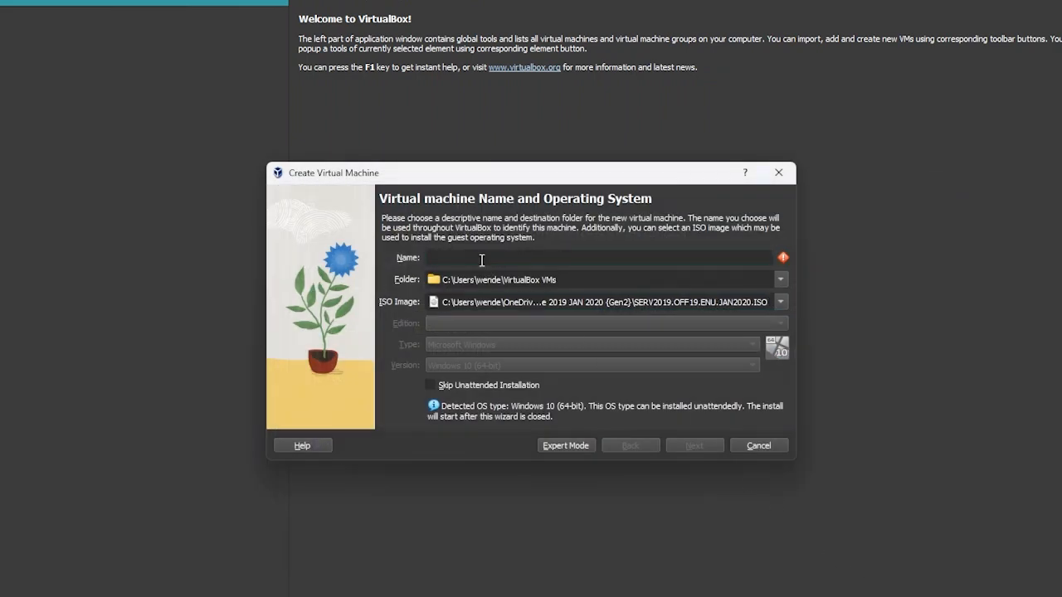
{"action": "type", "text": "WinServer"}
{"action": "left_click", "coordinate": [455, 386]}
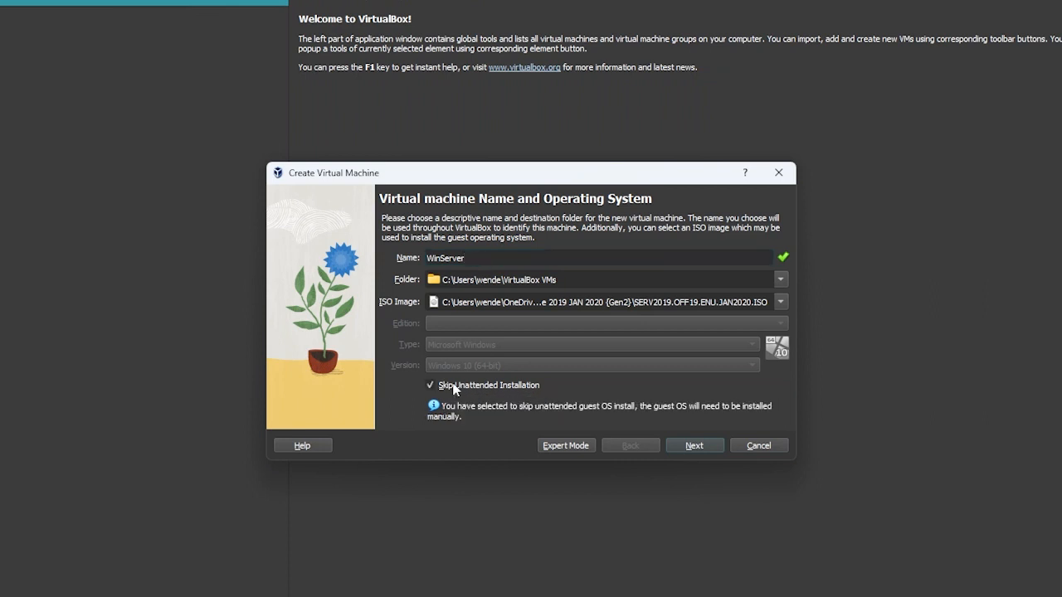
{"action": "left_click", "coordinate": [687, 443]}
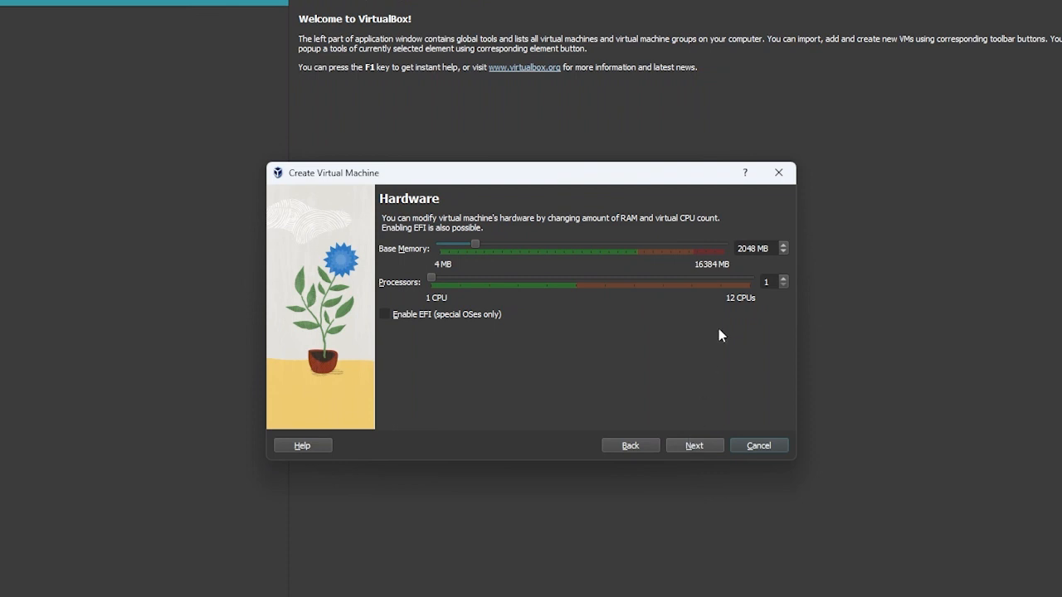
- Accept the default hardware, set the virtual hard disk size to 34.54 GB and finish creating the machine
{"action": "left_click", "coordinate": [697, 449]}
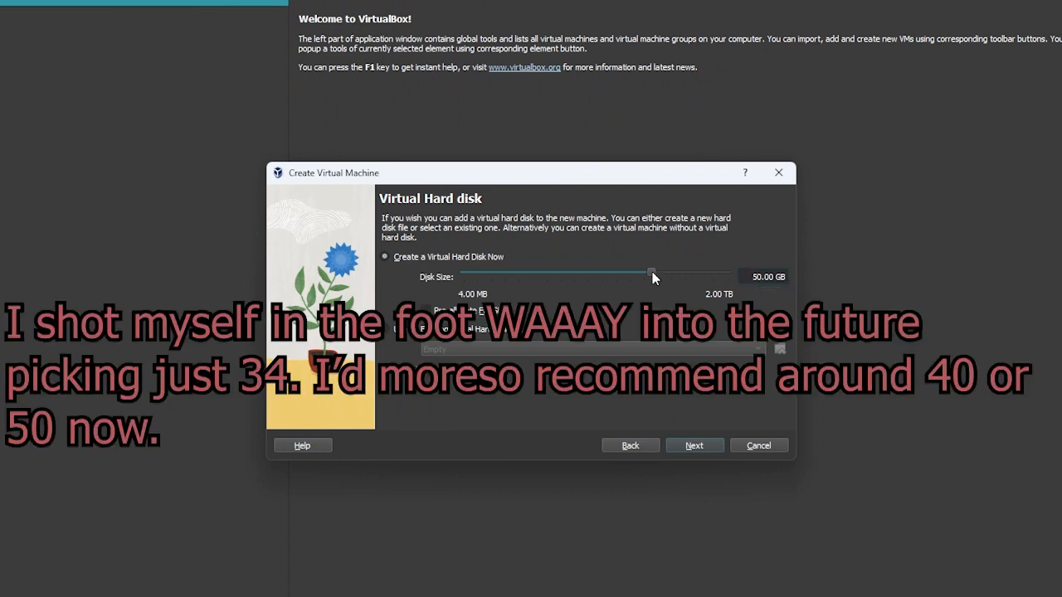
{"action": "left_click_drag", "start_coordinate": [652, 272], "coordinate": [647, 270]}
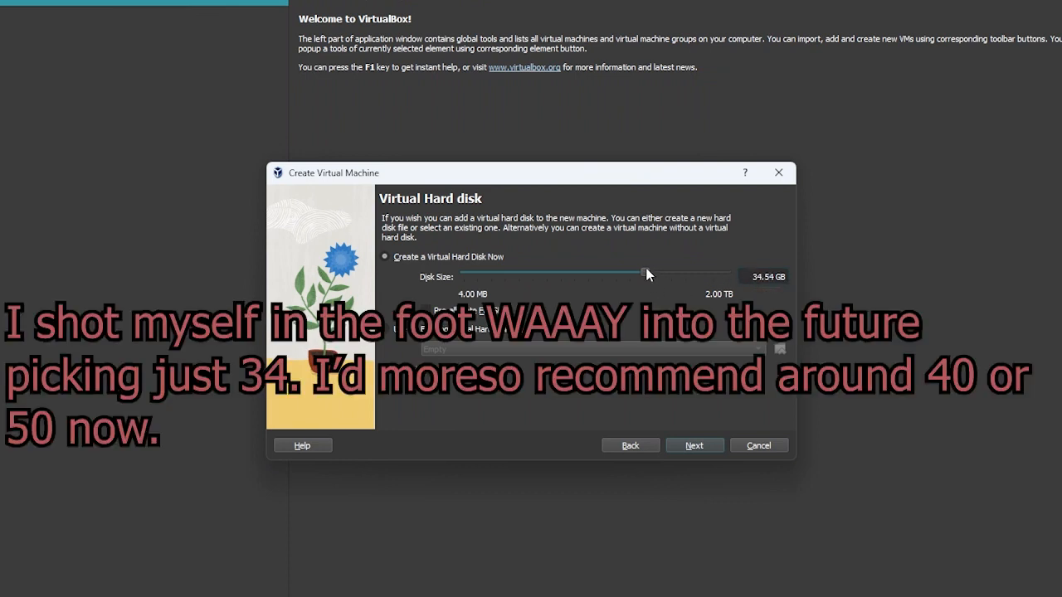
{"action": "left_click", "coordinate": [694, 450]}
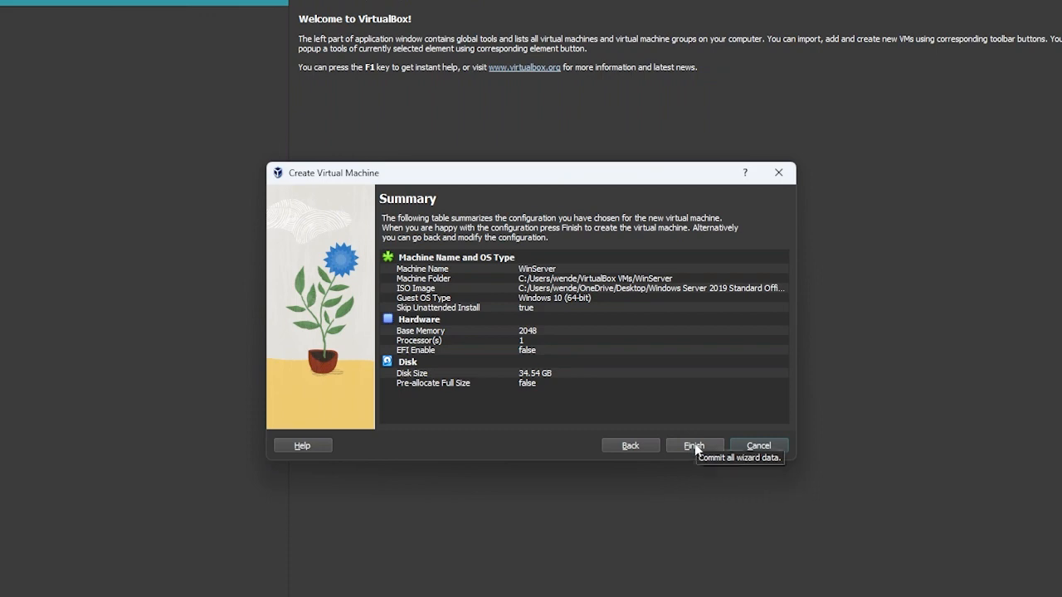
{"action": "left_click", "coordinate": [693, 448]}
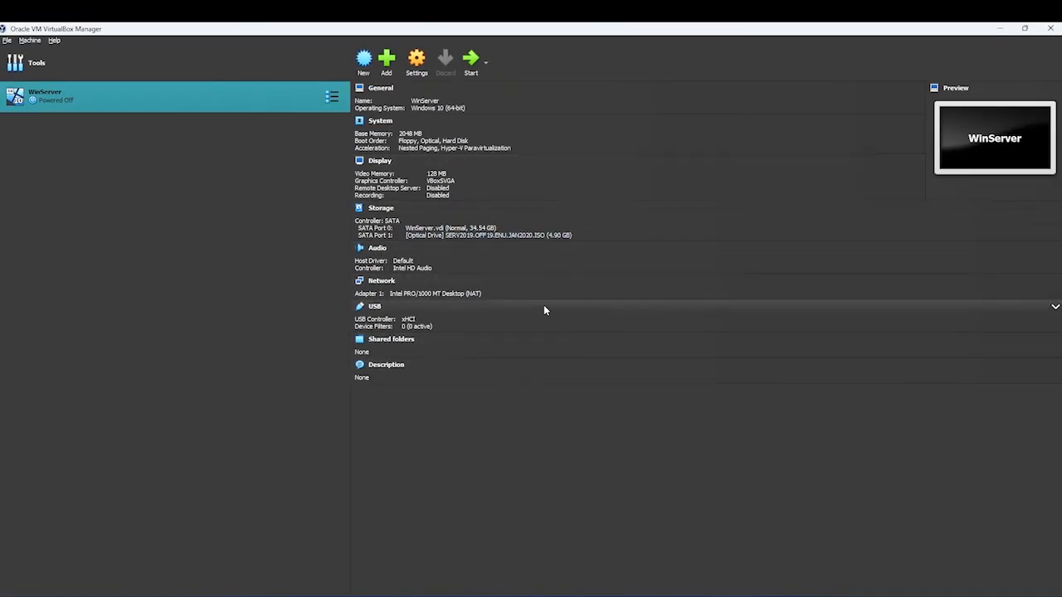
- Attach WinServer's network Adapter 1 to the Host-only Adapter and set its promiscuous mode to Allow All
{"action": "left_click", "coordinate": [413, 75]}
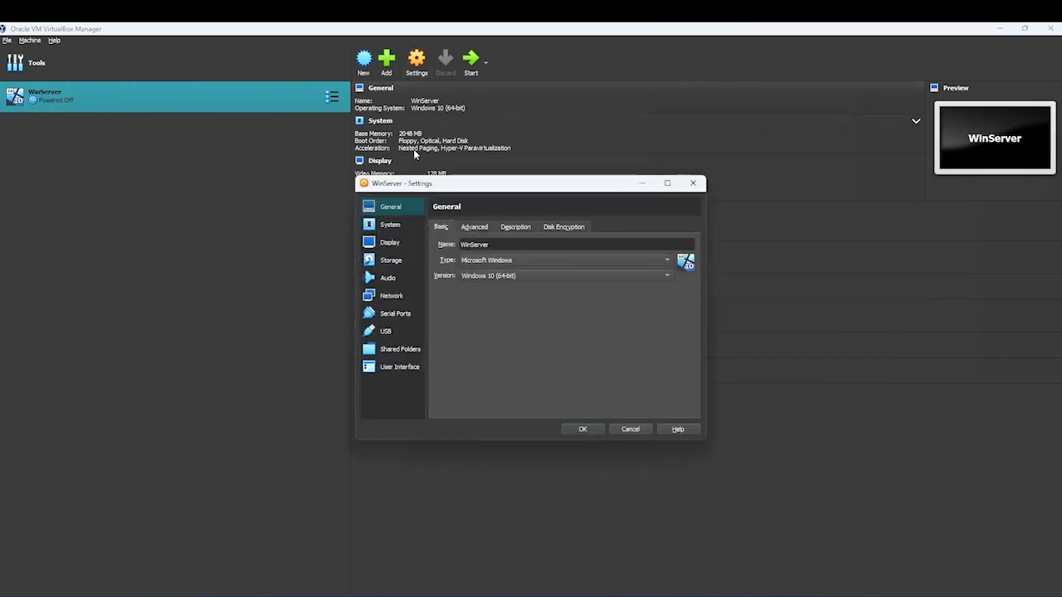
{"action": "left_click", "coordinate": [375, 296]}
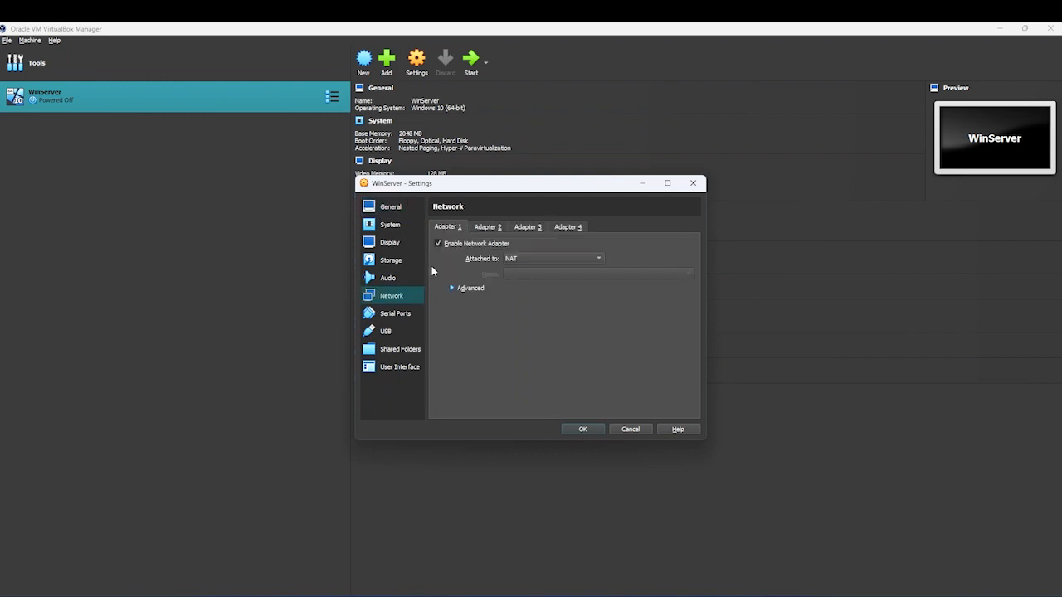
{"action": "left_click", "coordinate": [519, 258]}
{"action": "left_click", "coordinate": [519, 294]}
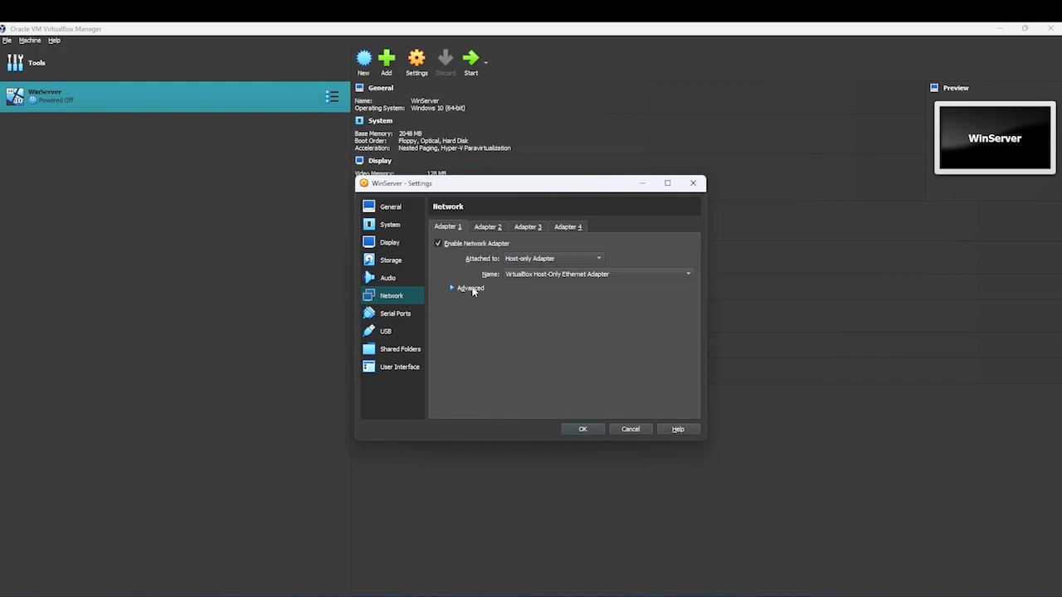
{"action": "left_click", "coordinate": [470, 288]}
{"action": "left_click", "coordinate": [519, 318]}
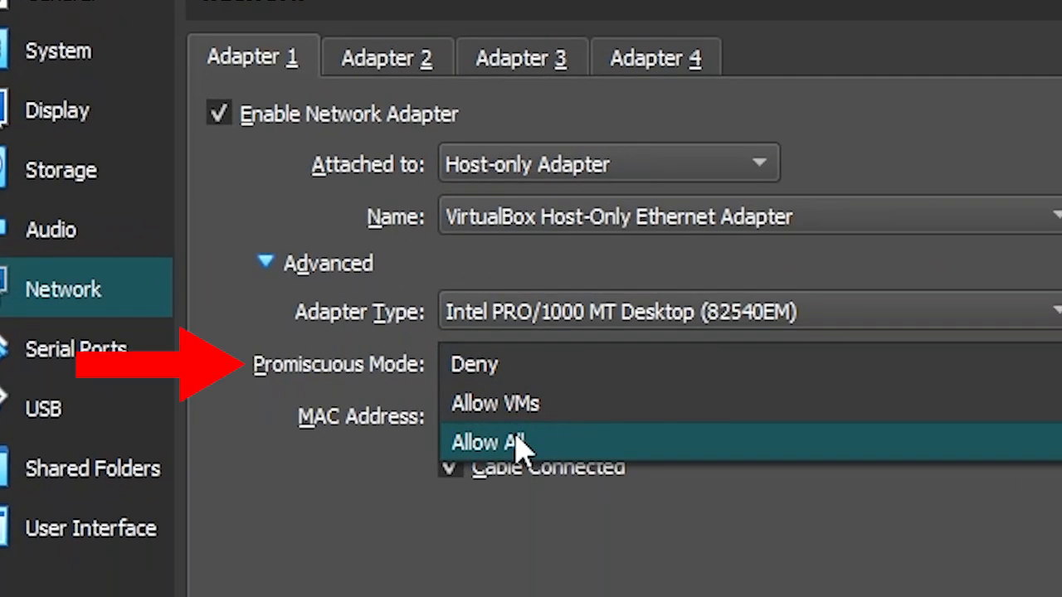
{"action": "left_click", "coordinate": [517, 442]}
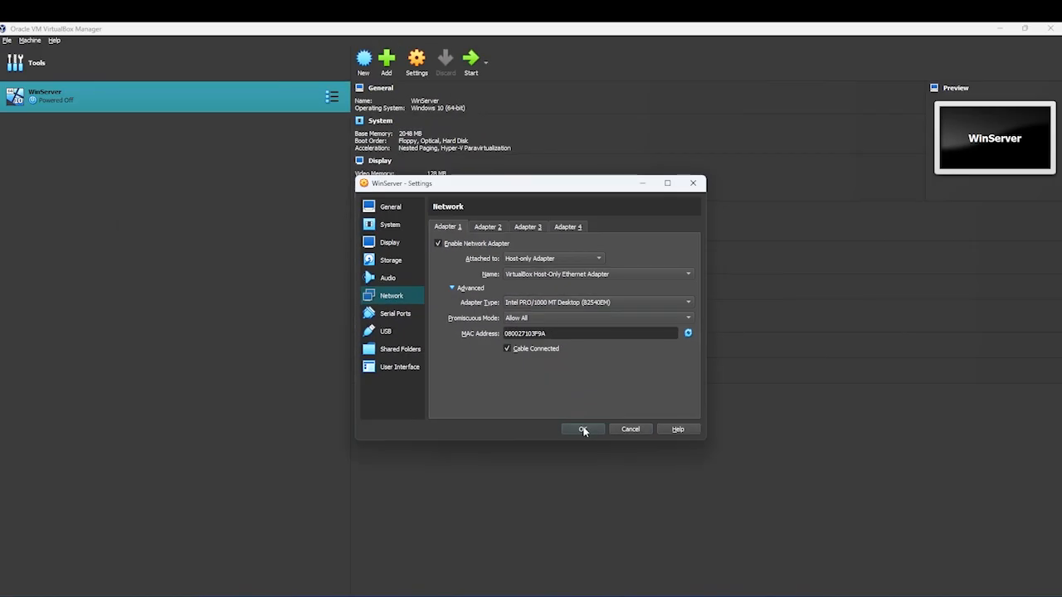
{"action": "left_click", "coordinate": [583, 429]}
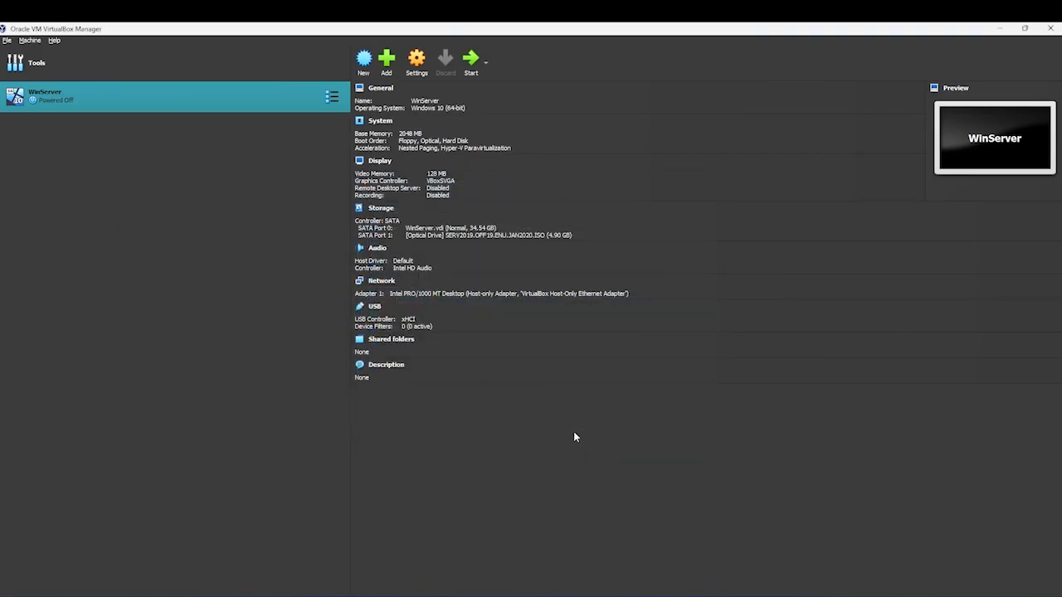
- Start the WinServer virtual machine, maximize its window and dismiss the mouse integration and keyboard capture notifications
{"action": "left_click", "coordinate": [471, 62]}
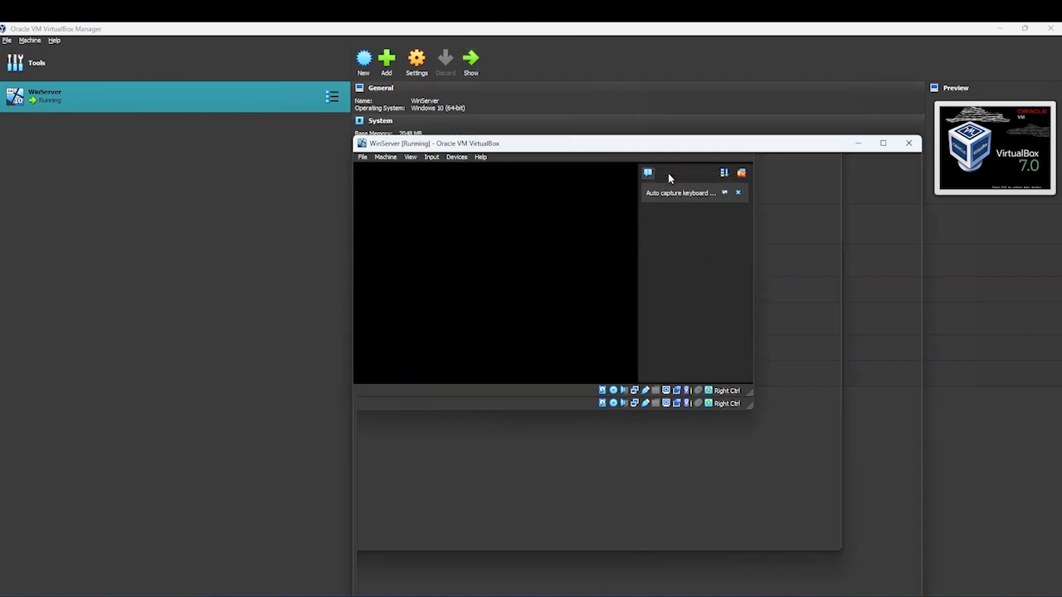
{"action": "left_click", "coordinate": [882, 146]}
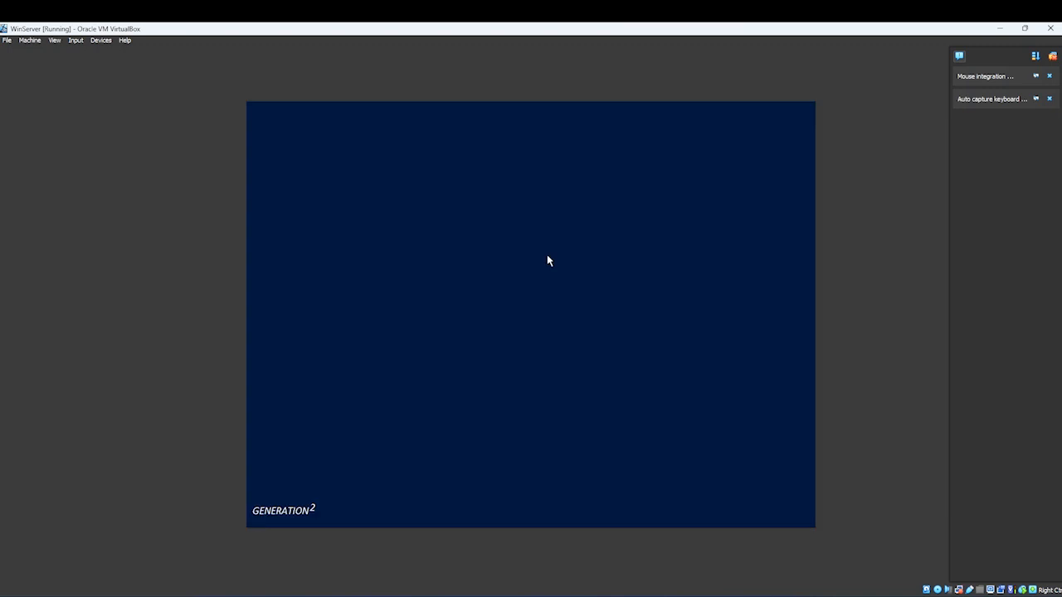
{"action": "left_click", "coordinate": [1049, 76]}
{"action": "left_click", "coordinate": [1048, 75]}
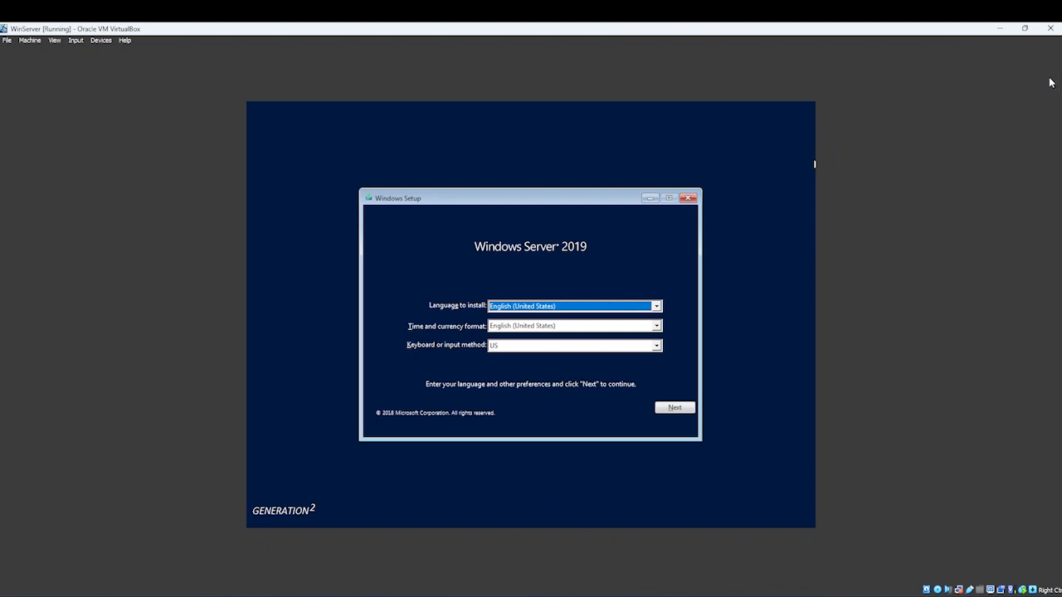
- Accept the default language settings and the license terms, and install Windows Server 2019 on the Drive 0 unallocated space
{"action": "left_click", "coordinate": [674, 410]}
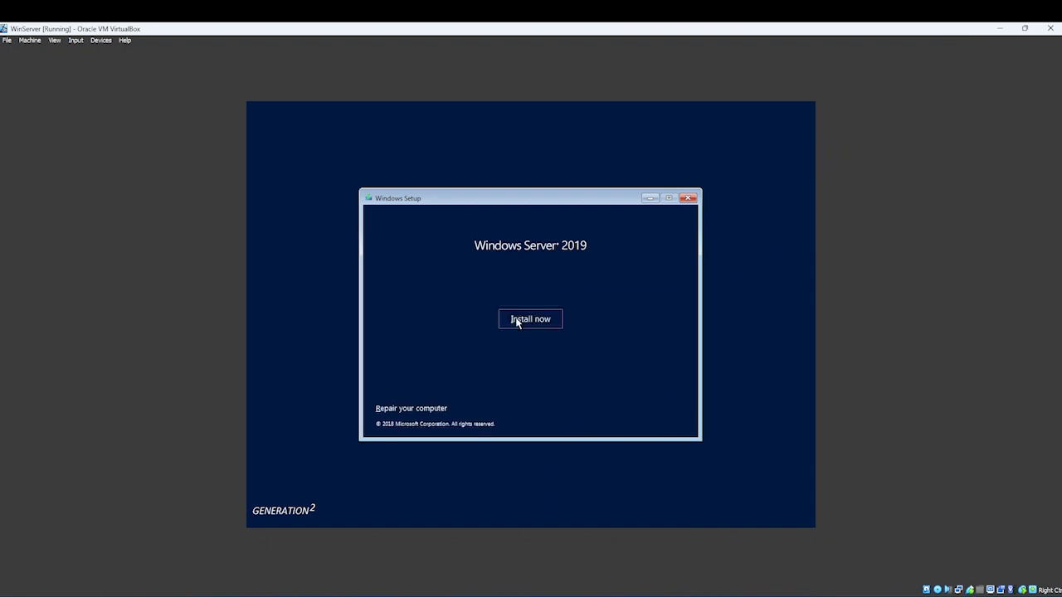
{"action": "left_click", "coordinate": [516, 321]}
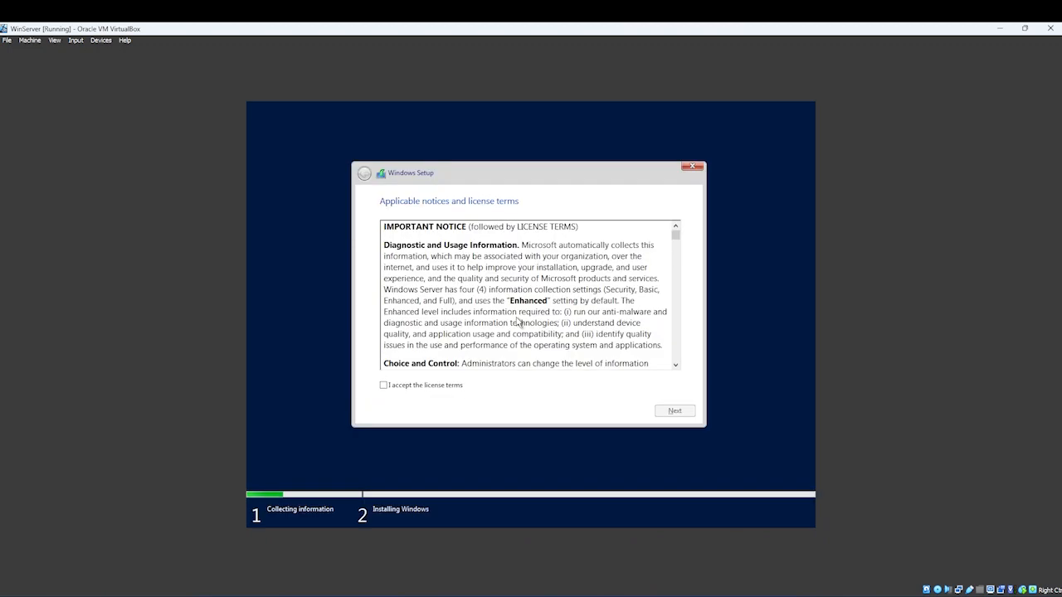
{"action": "left_click", "coordinate": [420, 386]}
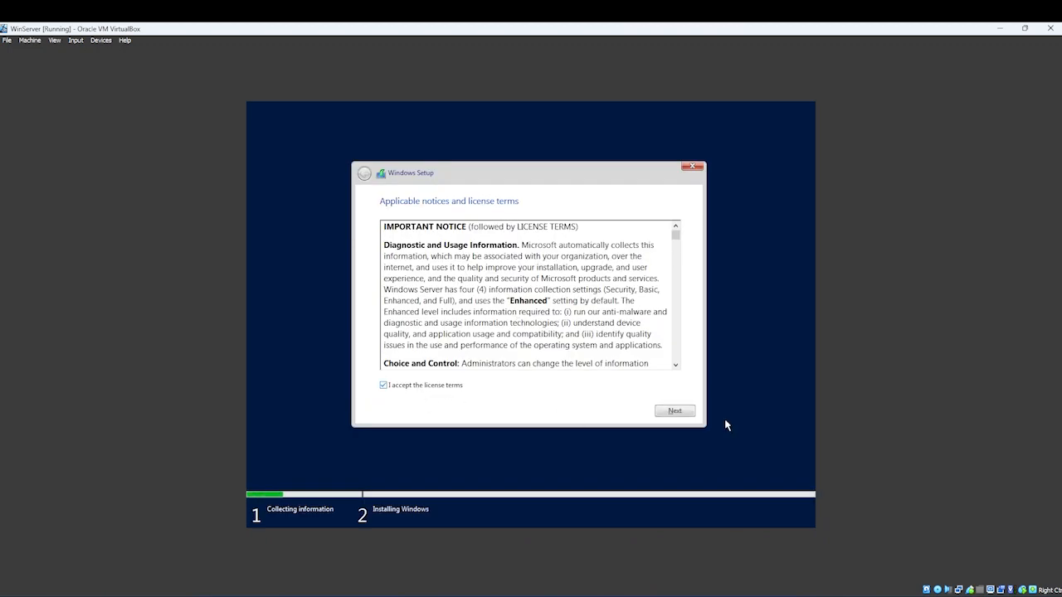
{"action": "left_click", "coordinate": [680, 415]}
{"action": "left_click", "coordinate": [510, 329]}
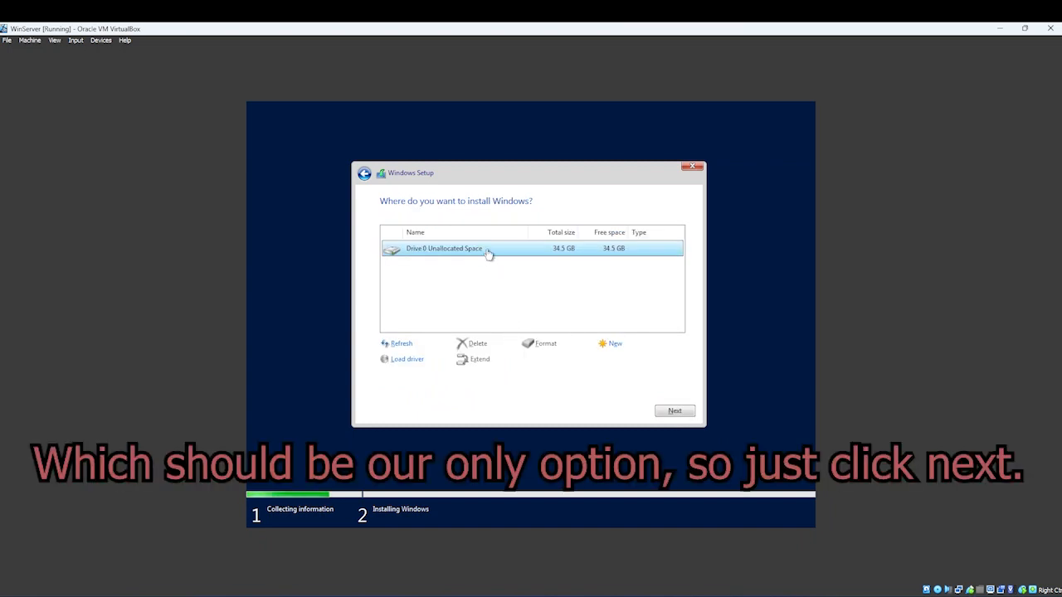
{"action": "left_click", "coordinate": [674, 412]}
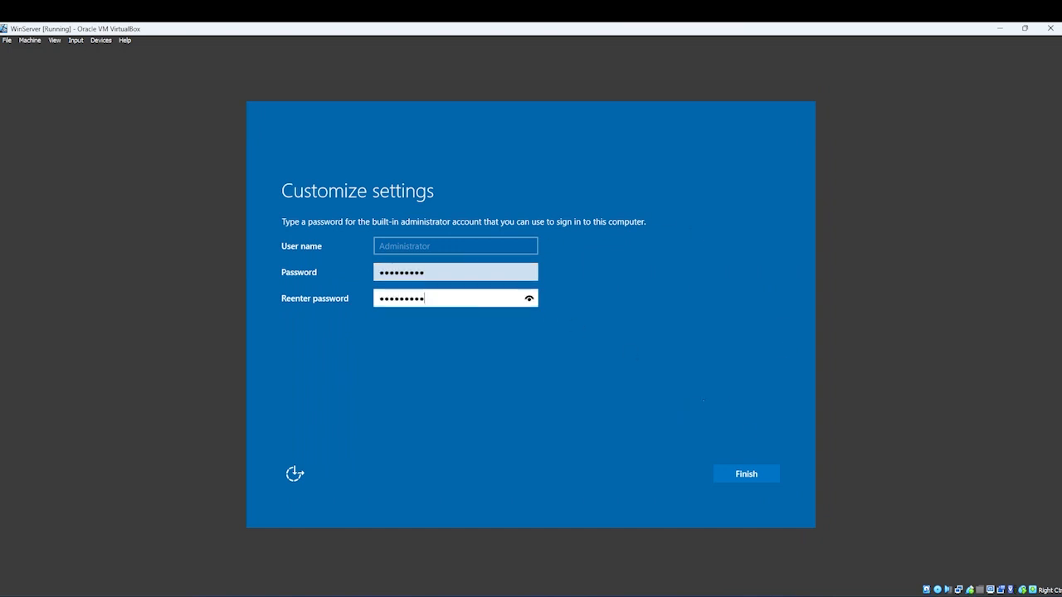
- Confirm the administrator account password, unlock the virtual machine with Ctrl+Alt+Delete and sign in with the Administrator password
{"action": "left_click", "coordinate": [749, 477]}
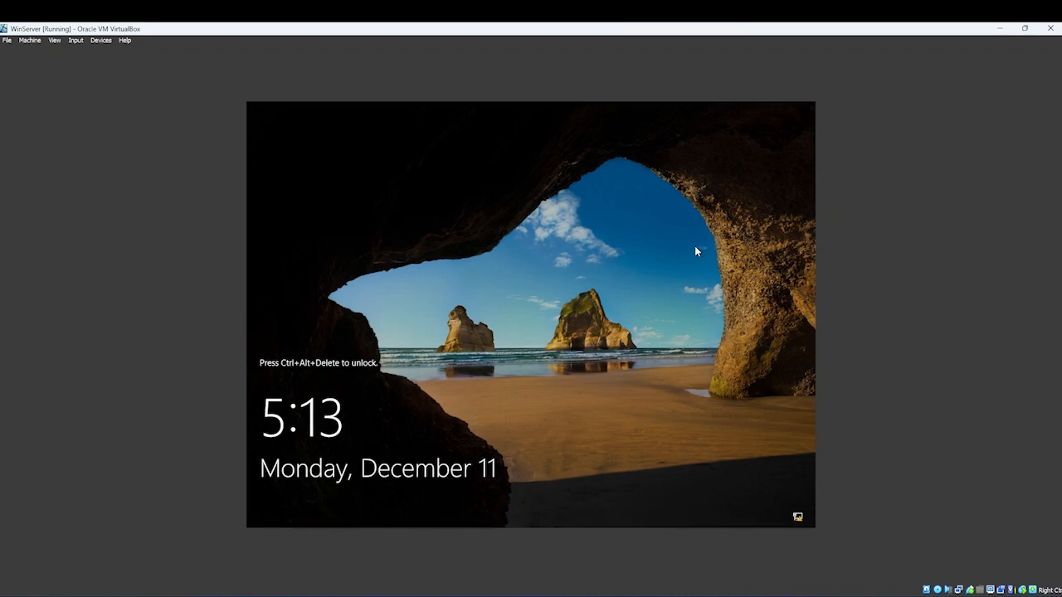
{"action": "left_click", "coordinate": [76, 41]}
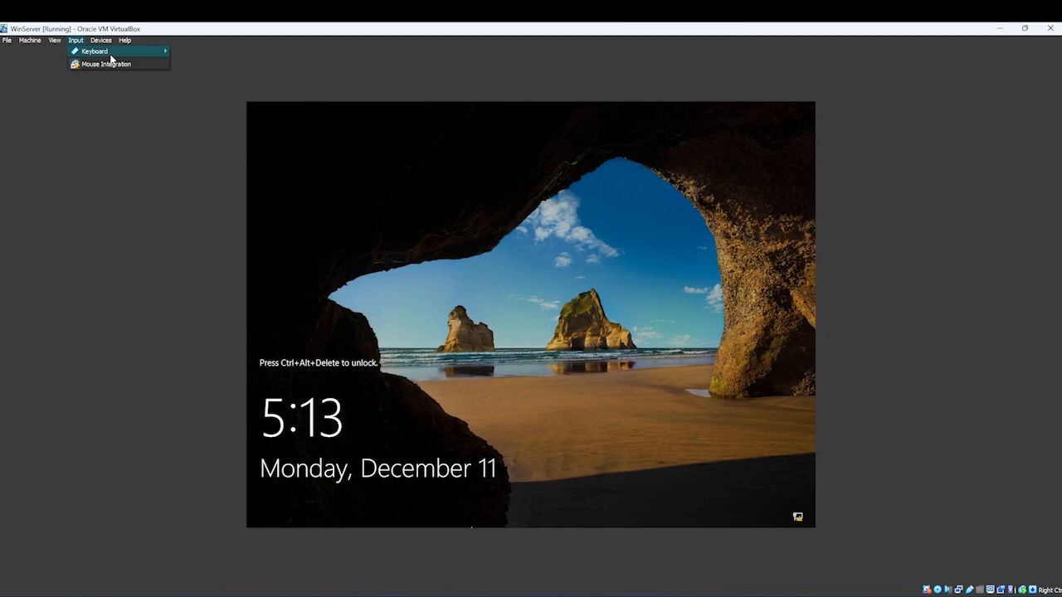
{"action": "mouse_move", "coordinate": [110, 59]}
{"action": "left_click", "coordinate": [246, 75]}
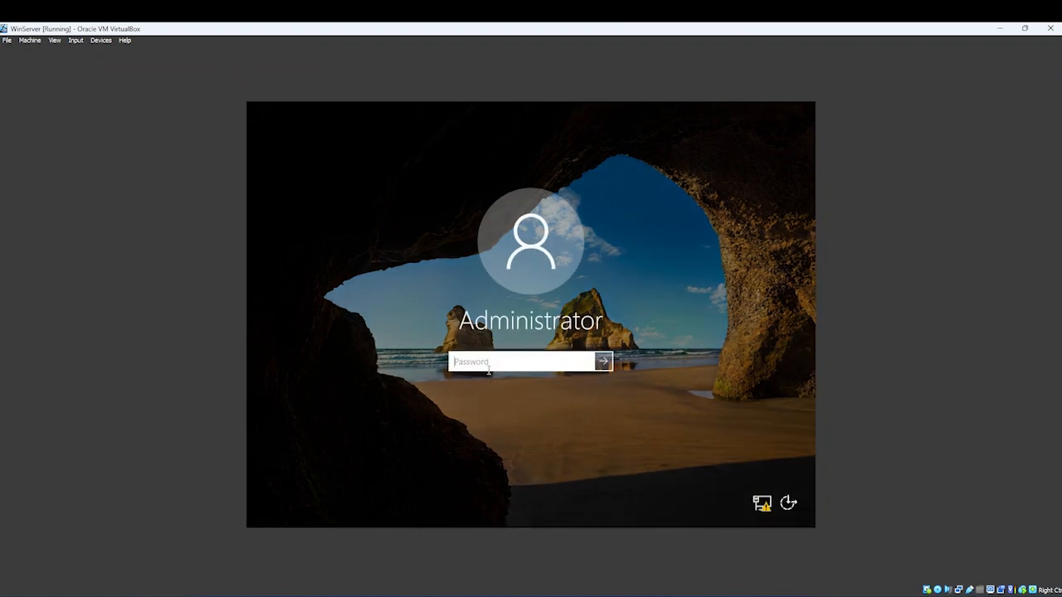
{"action": "type", "text": "*********"}
{"action": "left_click", "coordinate": [603, 362]}
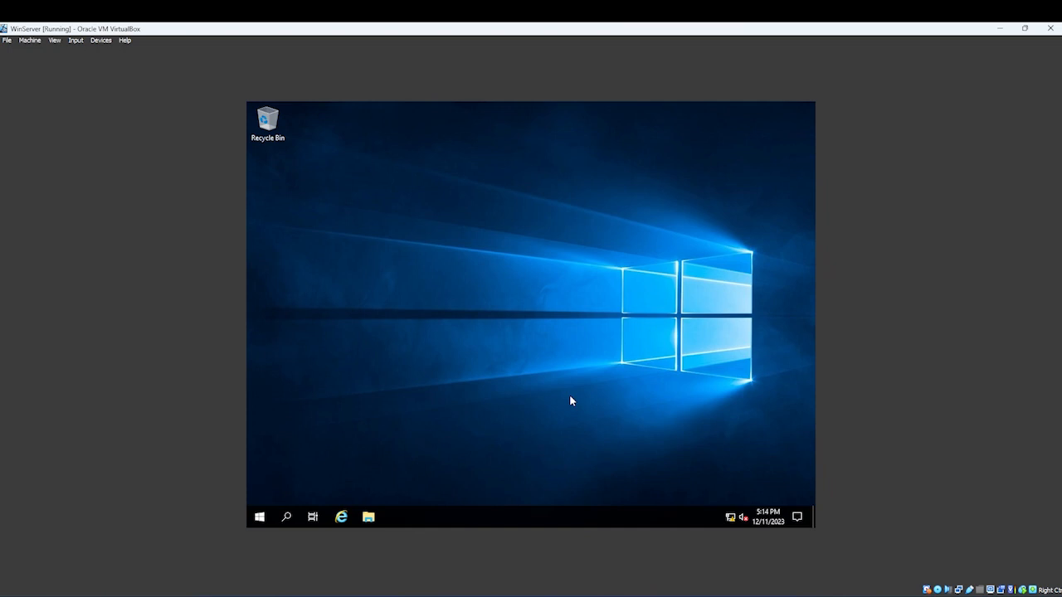
- Shut down the Windows Server guest, keeping Other (Unplanned) as the reason
{"action": "left_click", "coordinate": [260, 517]}
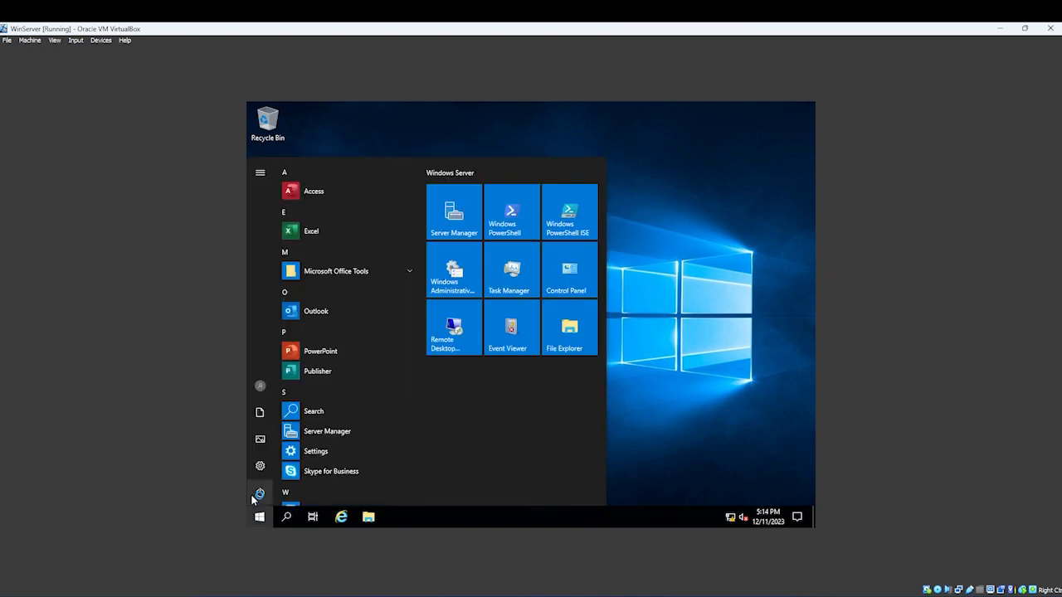
{"action": "left_click", "coordinate": [259, 494]}
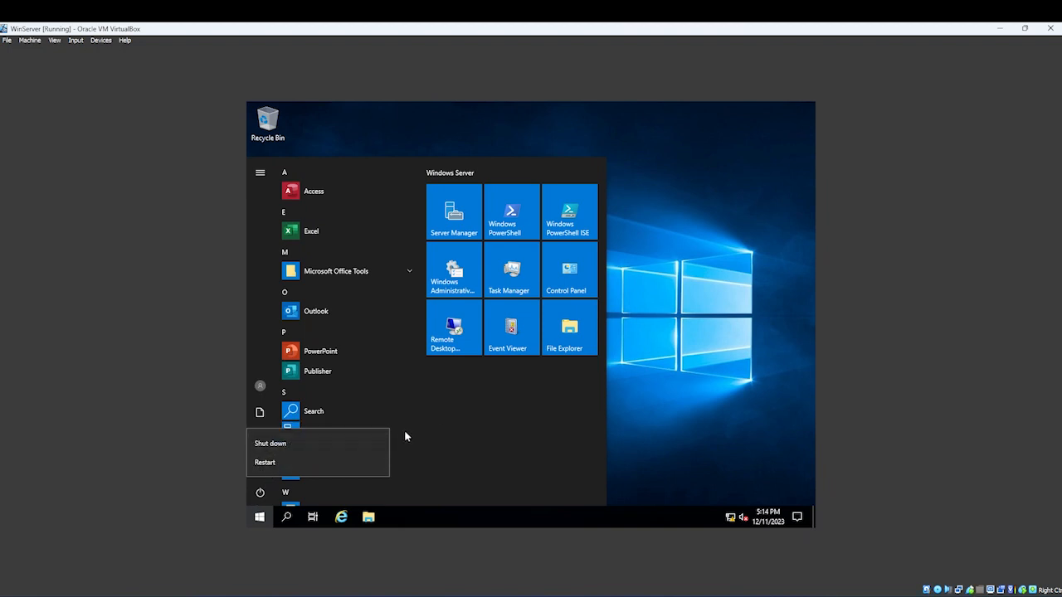
{"action": "left_click", "coordinate": [304, 444]}
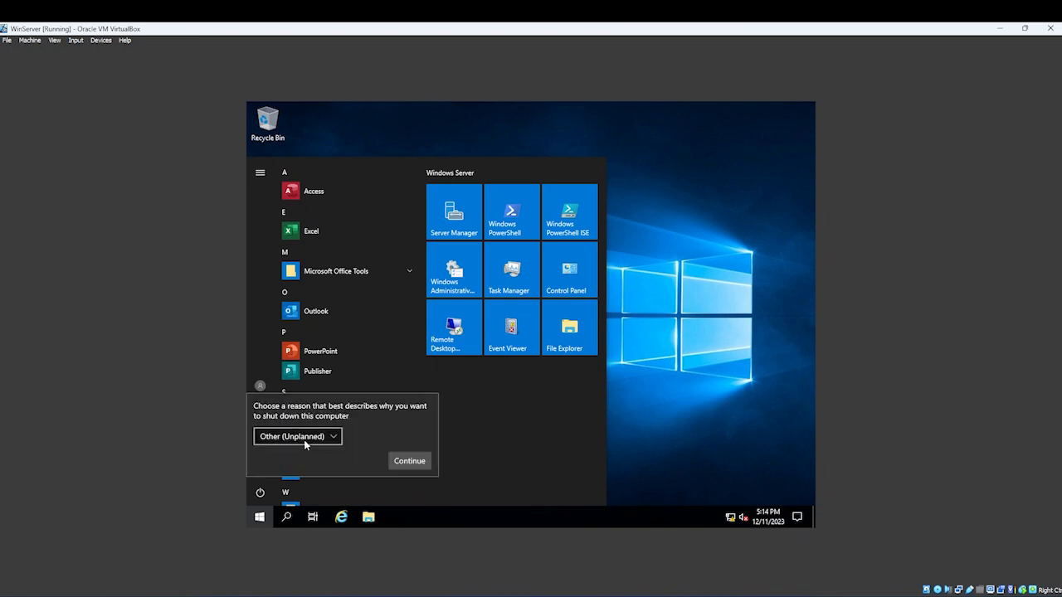
{"action": "left_click", "coordinate": [409, 461]}
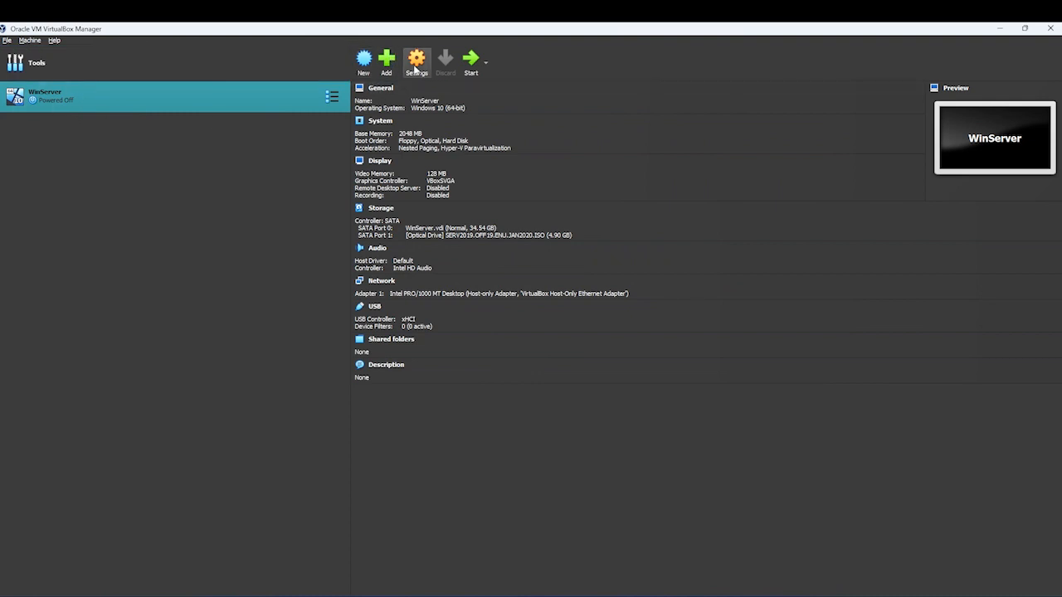
- Begin a new virtual machine named Win10Pro, using Win10Pro.iso from the Desktop as its ISO image
{"action": "left_click", "coordinate": [364, 65]}
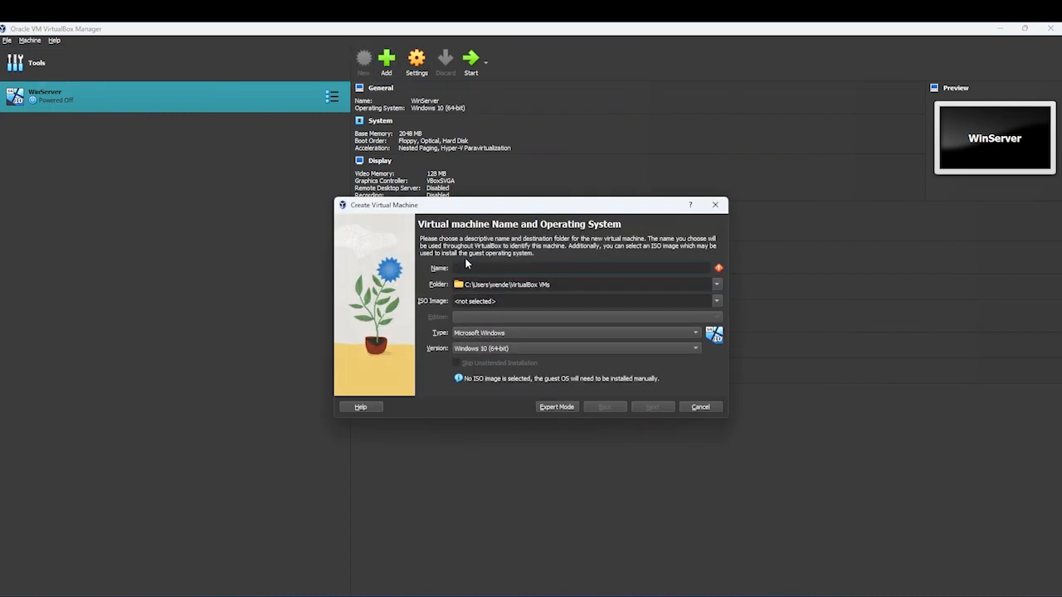
{"action": "left_click", "coordinate": [720, 307]}
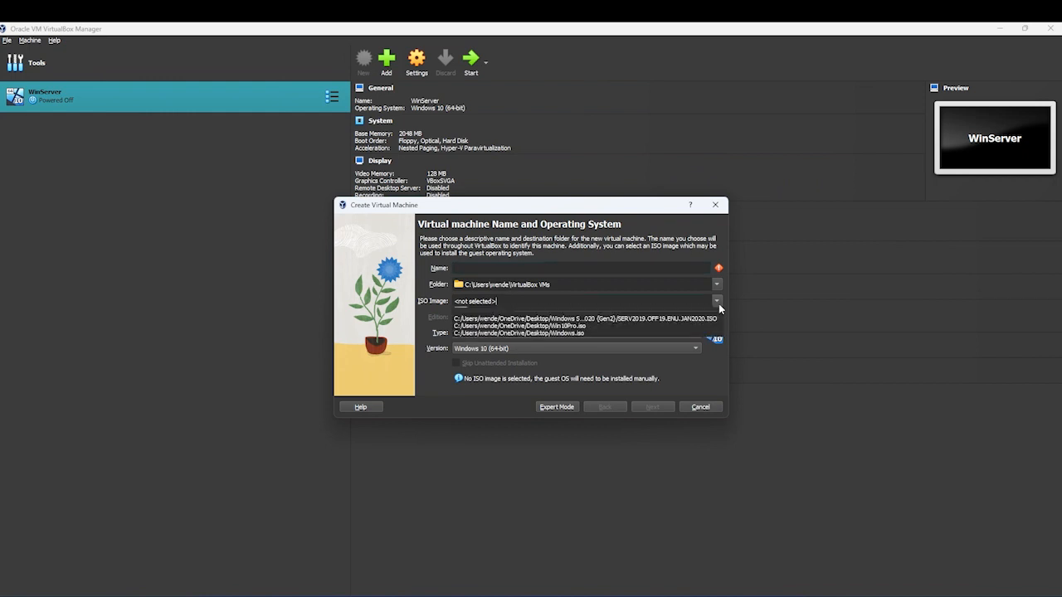
{"action": "left_click", "coordinate": [548, 324]}
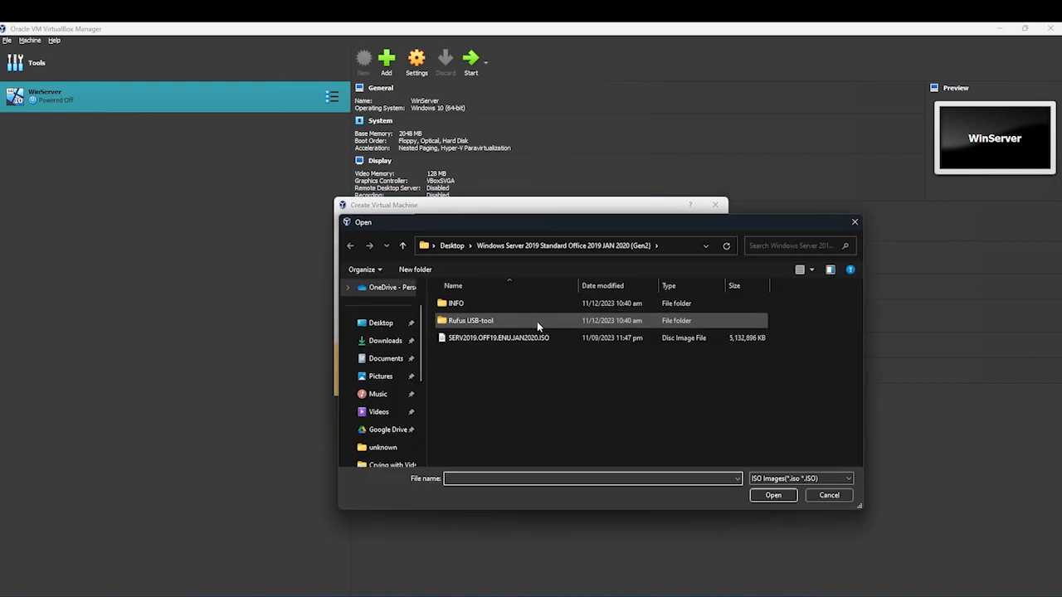
{"action": "left_click", "coordinate": [351, 247]}
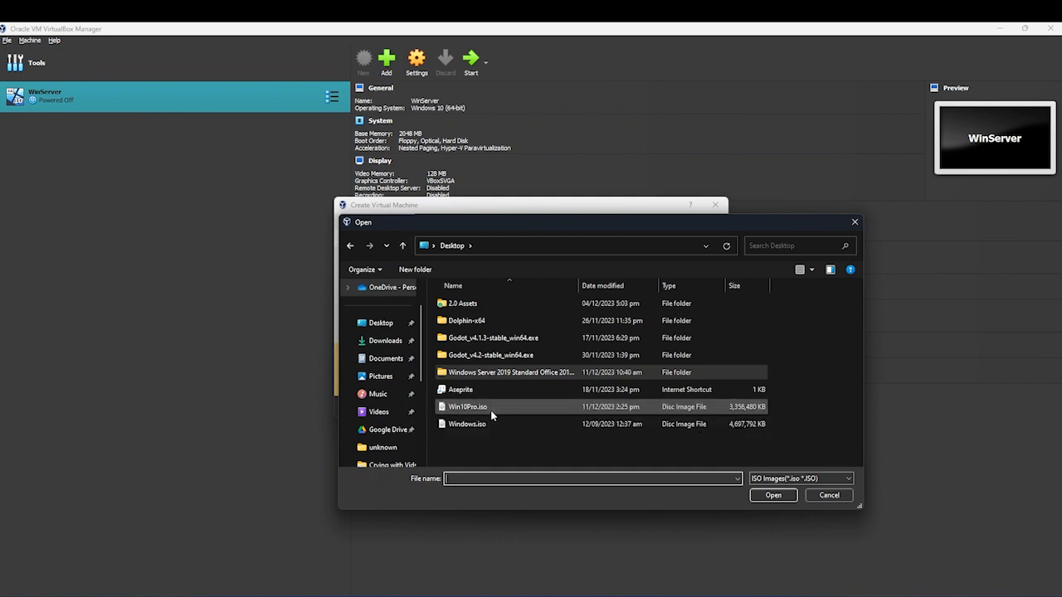
{"action": "left_click", "coordinate": [490, 410]}
{"action": "left_click", "coordinate": [773, 496]}
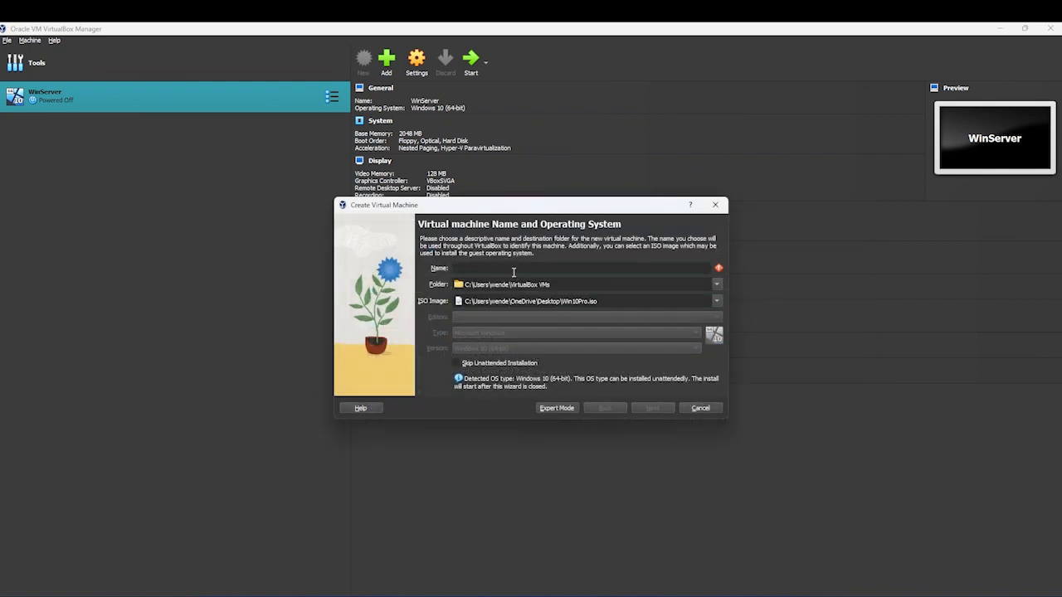
{"action": "type", "text": "Win10Pro"}
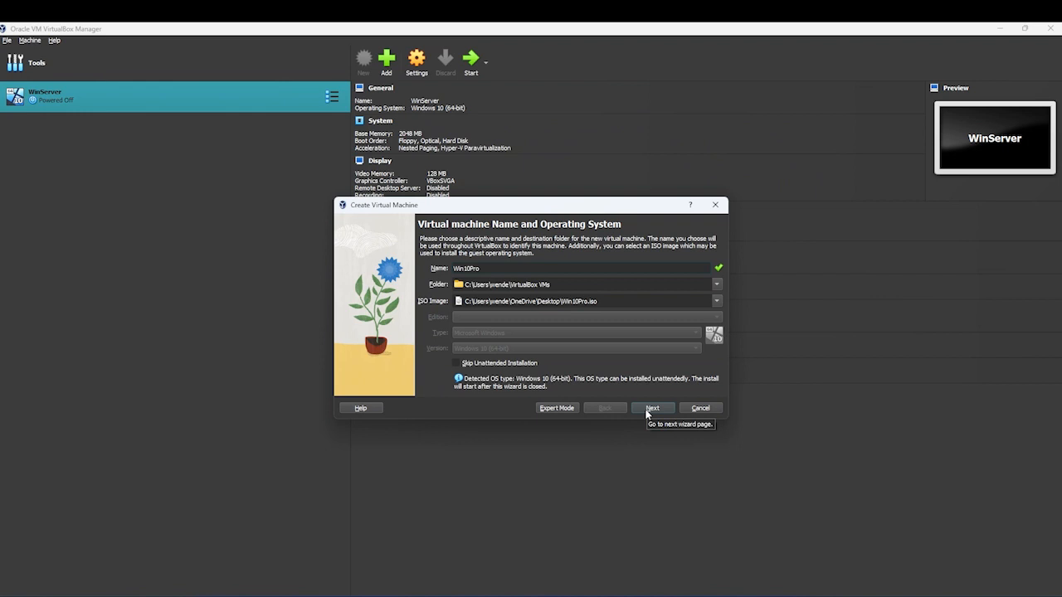
{"action": "left_click", "coordinate": [649, 410]}
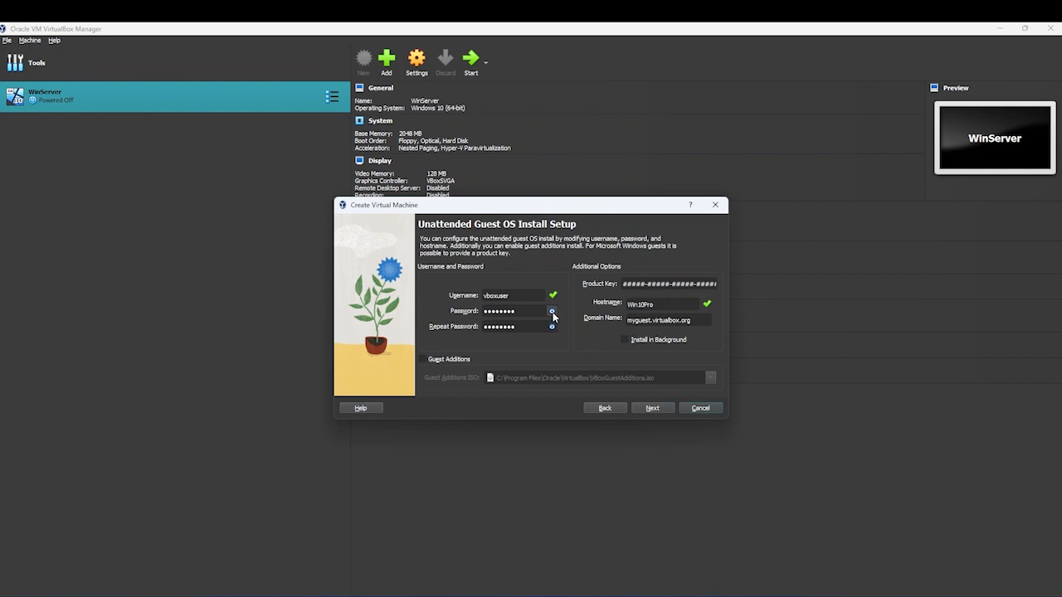
- Check the unattended install password, and accept the default user setup and hardware of 2048 MB memory and 1 processor
{"action": "left_click", "coordinate": [552, 312]}
{"action": "left_click", "coordinate": [552, 312]}
{"action": "left_click", "coordinate": [552, 313]}
{"action": "left_click", "coordinate": [552, 313]}
{"action": "left_click", "coordinate": [653, 408]}
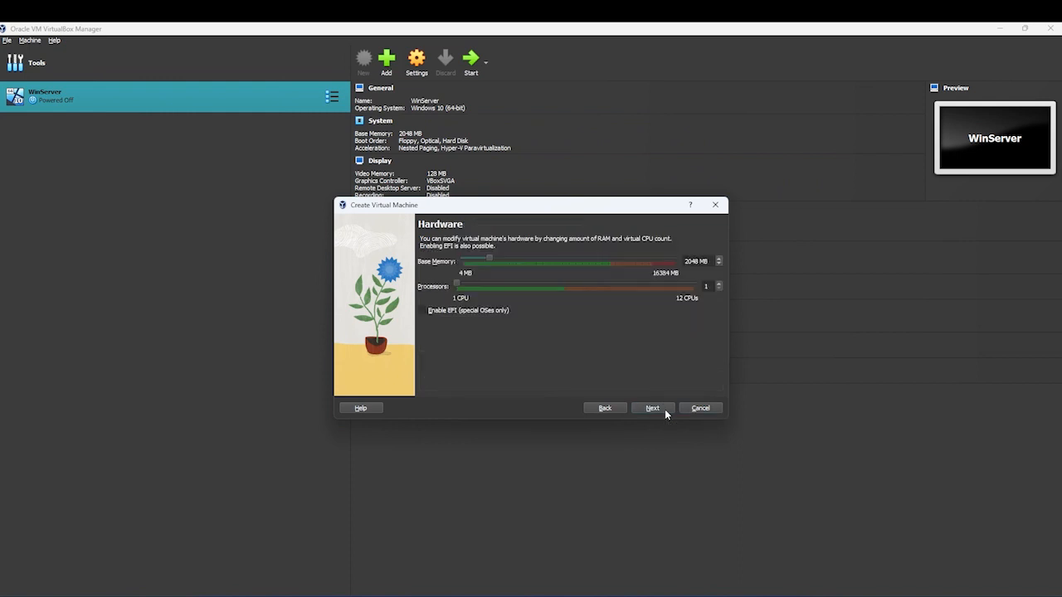
{"action": "left_click", "coordinate": [652, 408]}
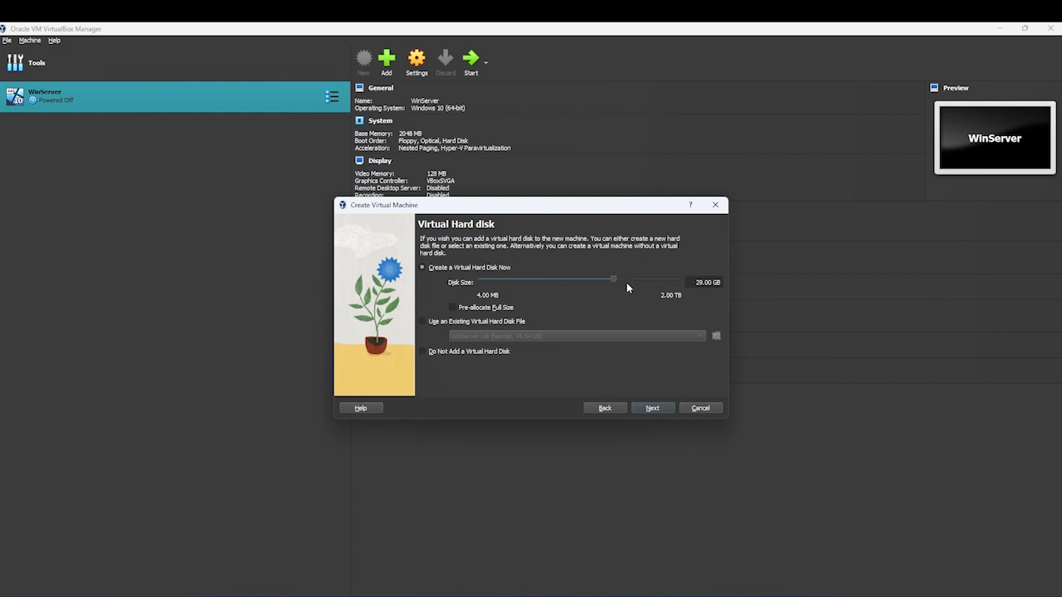
- Set the virtual hard disk size to 38 GB, finish creating the Win10Pro machine and maximize its window
{"action": "left_click", "coordinate": [626, 282]}
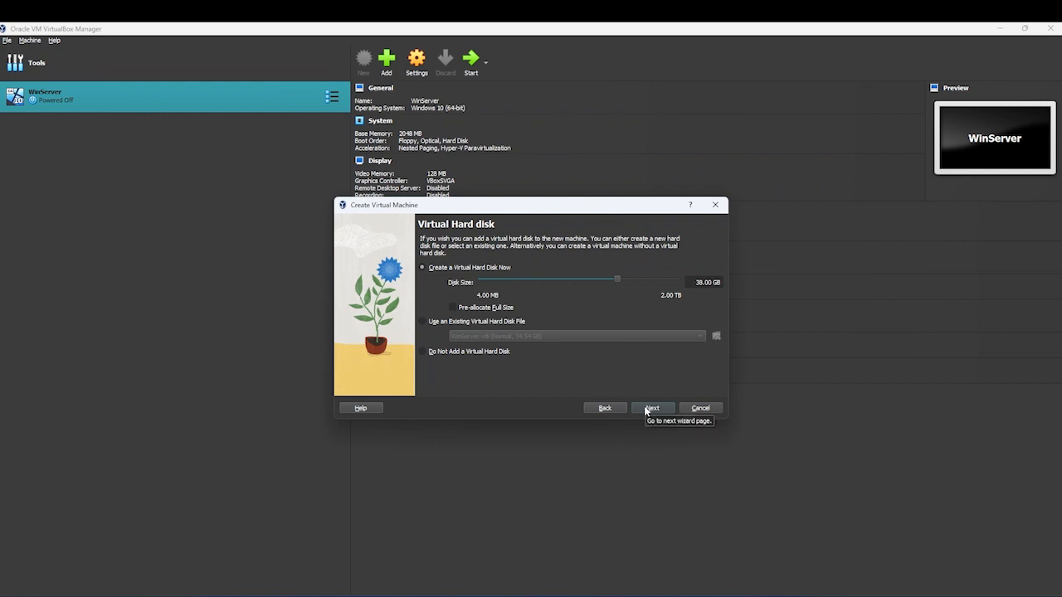
{"action": "left_click", "coordinate": [647, 410]}
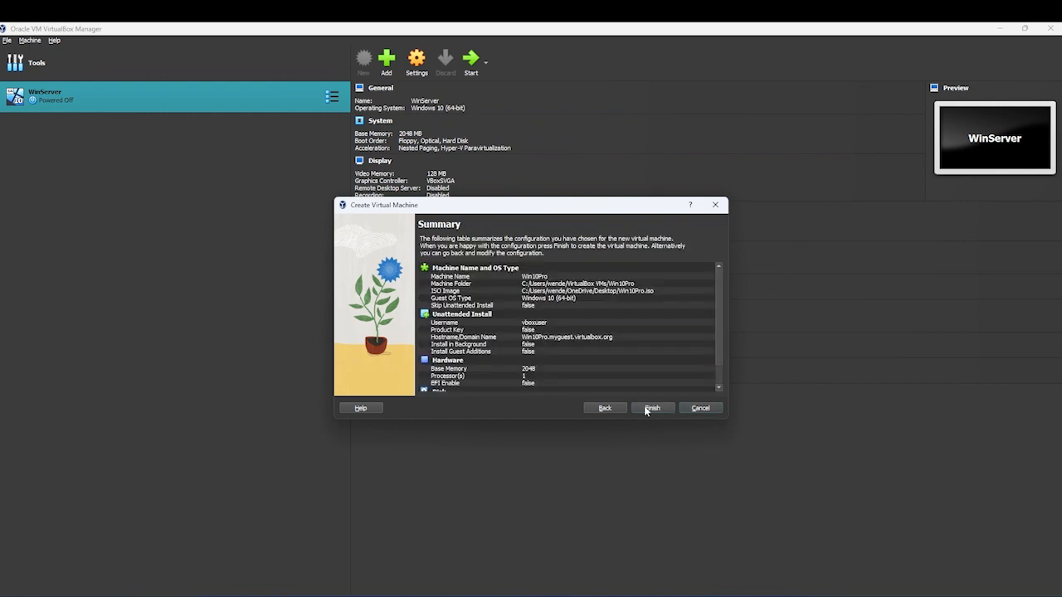
{"action": "left_click", "coordinate": [652, 408]}
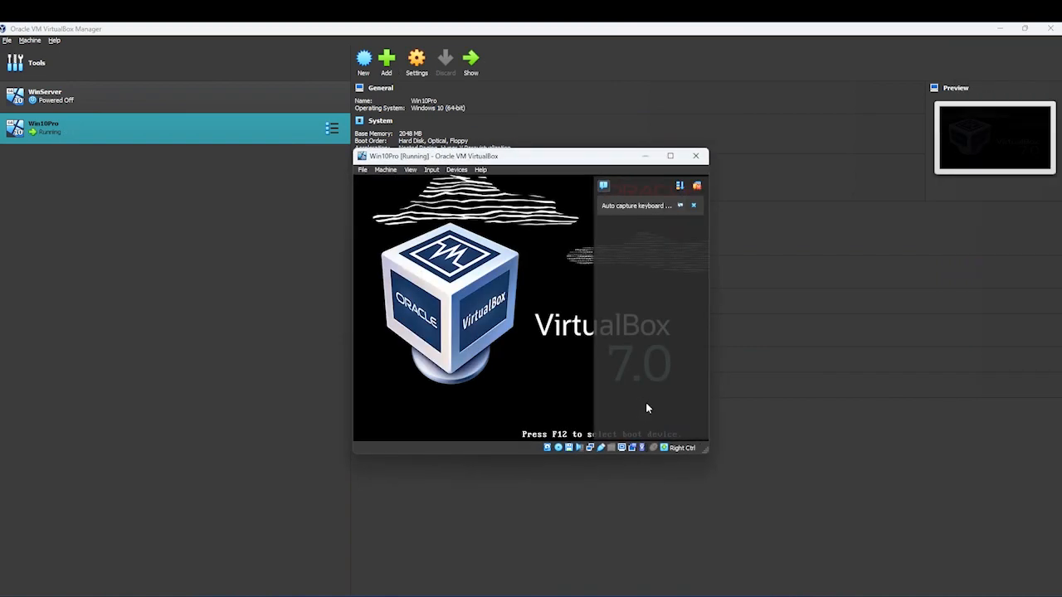
{"action": "left_click", "coordinate": [670, 156]}
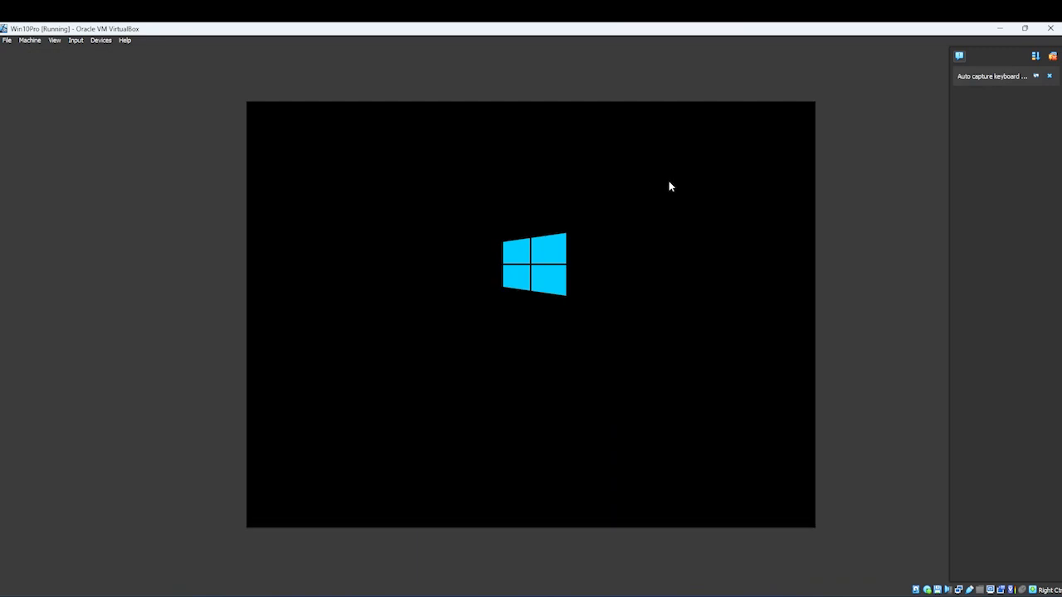